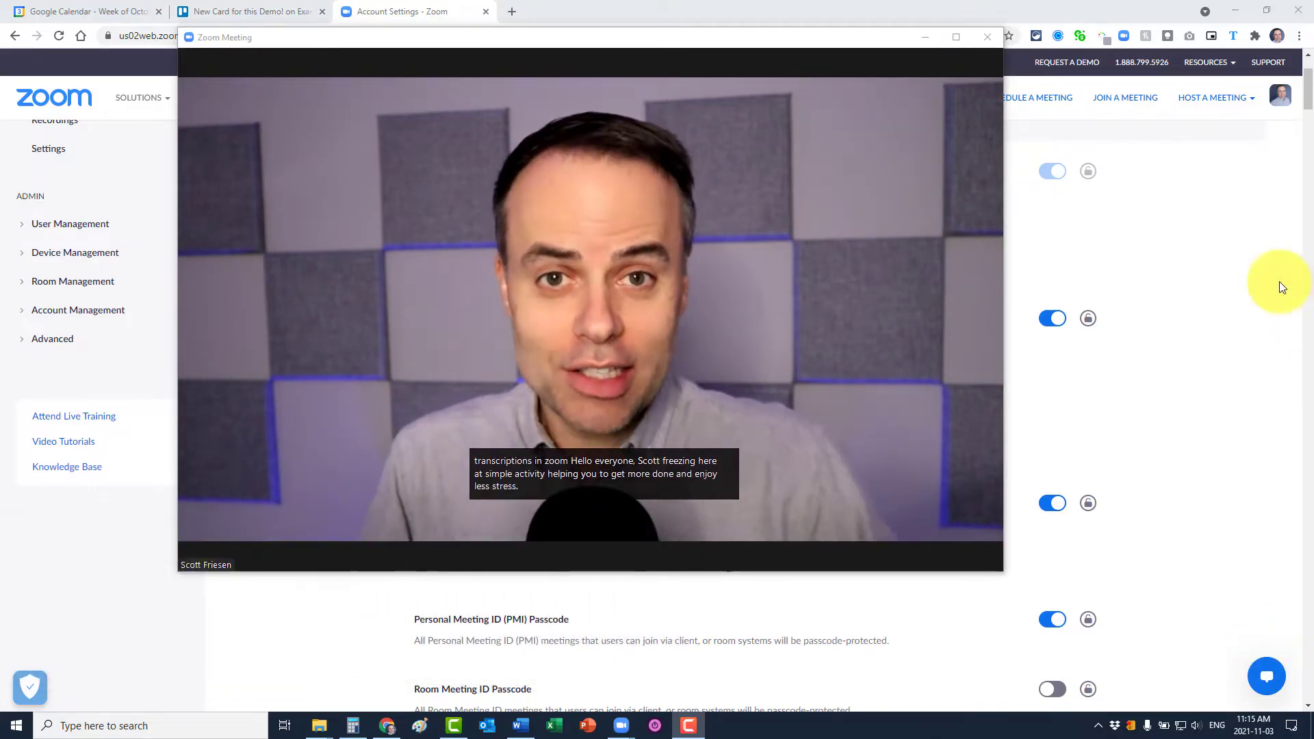
# Step: Minimize the meeting window to a floating video thumbnail, revealing the Security settings page
pyautogui.moveTo(962, 77)
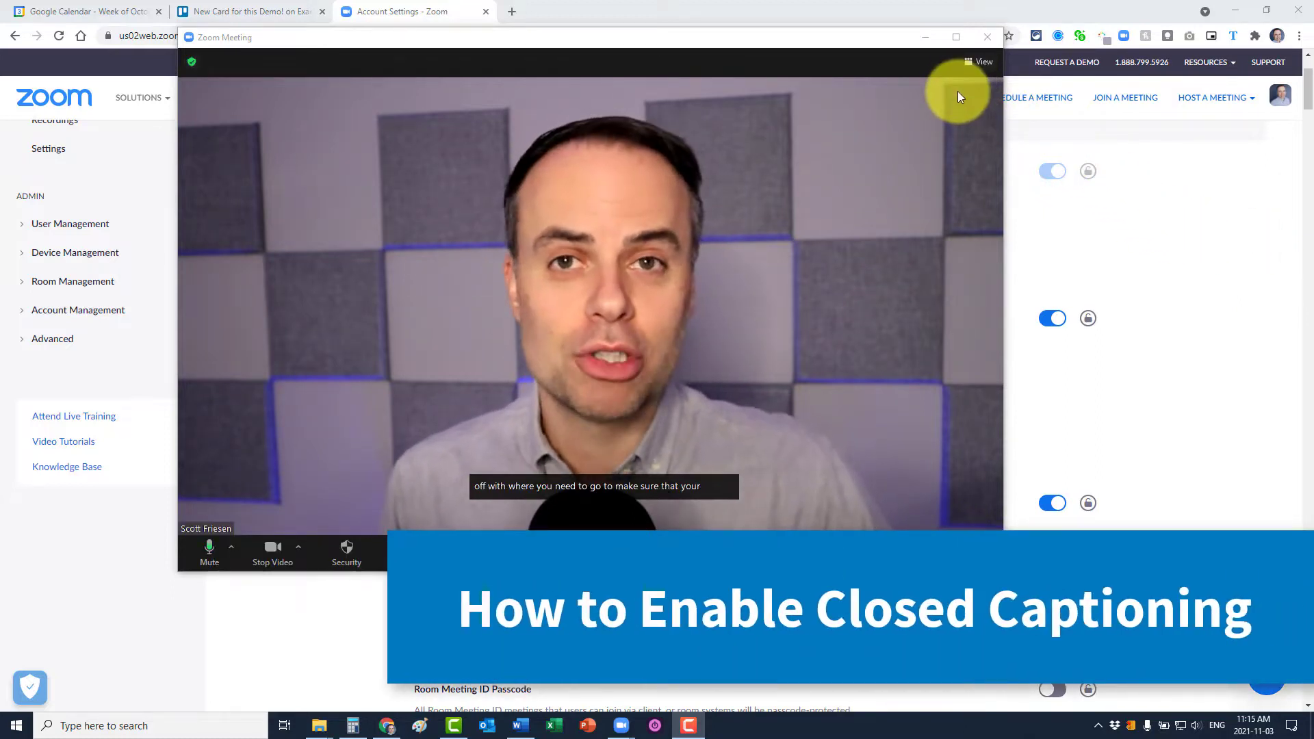
pyautogui.click(925, 38)
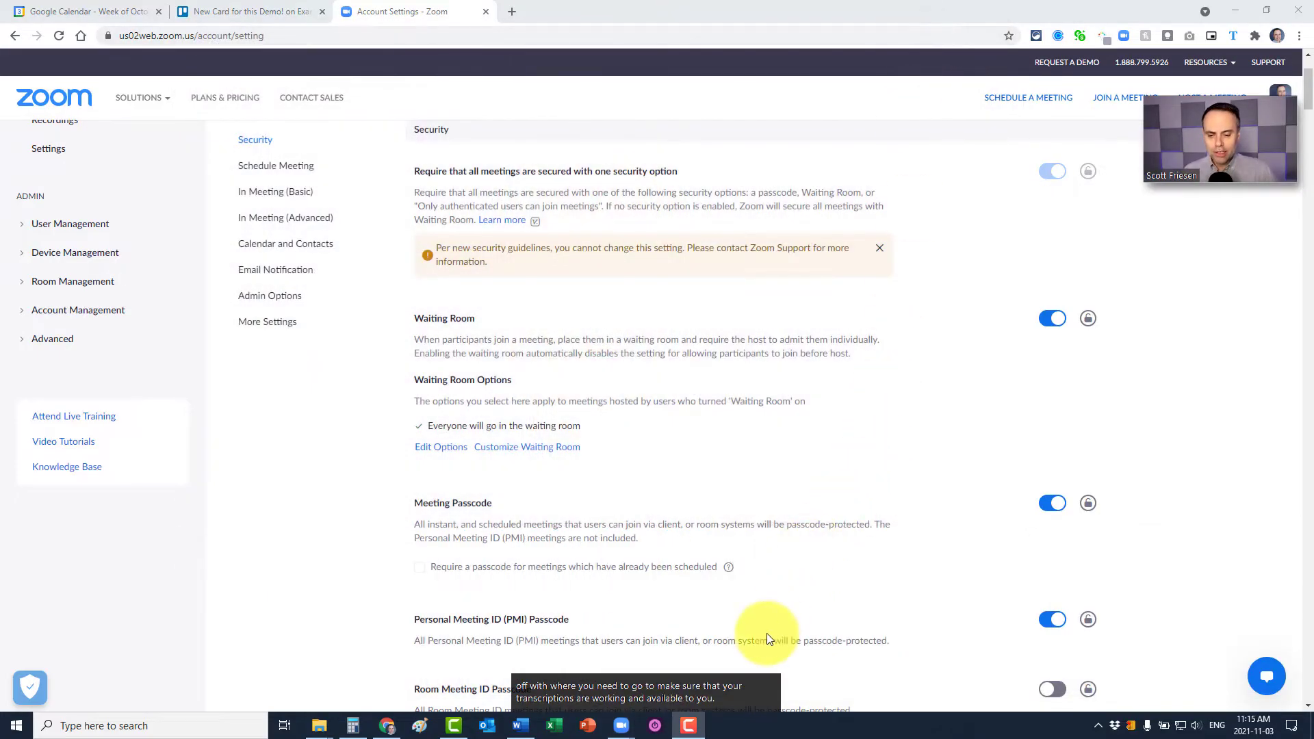
# Step: Restore the Zoom Home window and confirm the client is up to date at version 5.8.3
pyautogui.moveTo(622, 726)
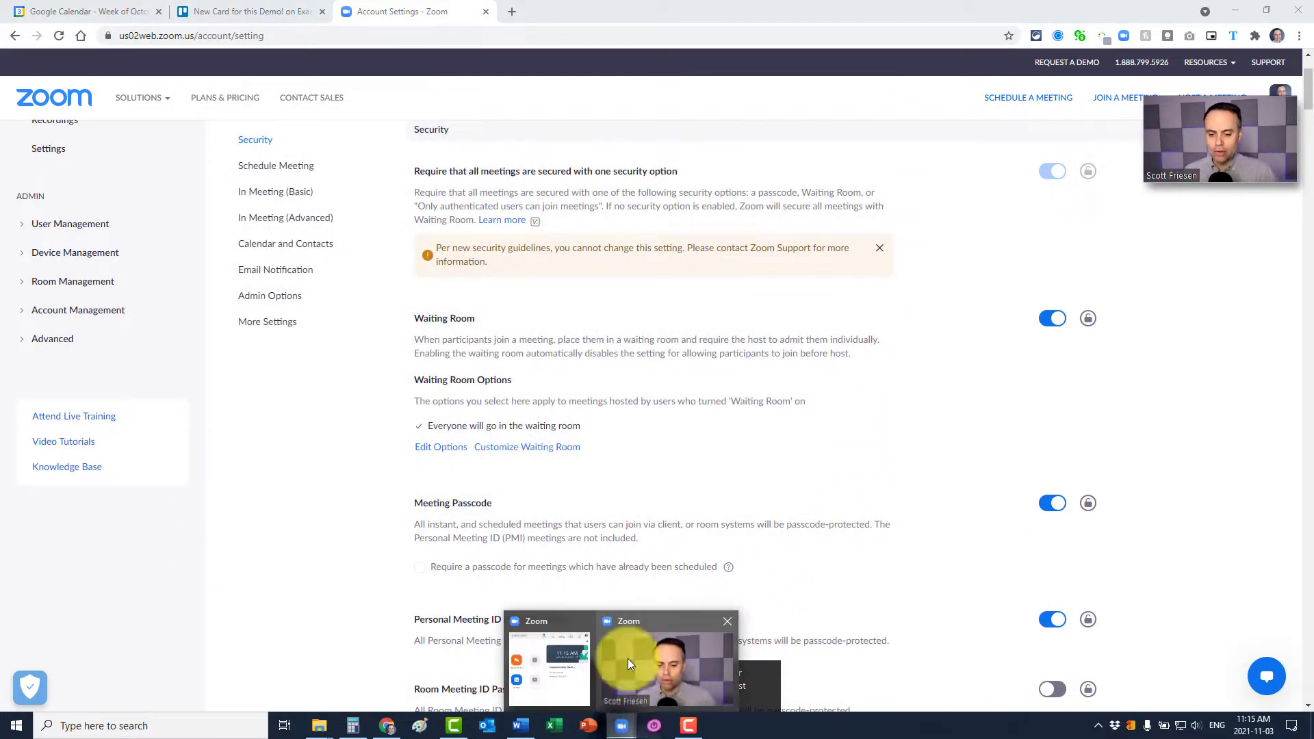
pyautogui.click(562, 659)
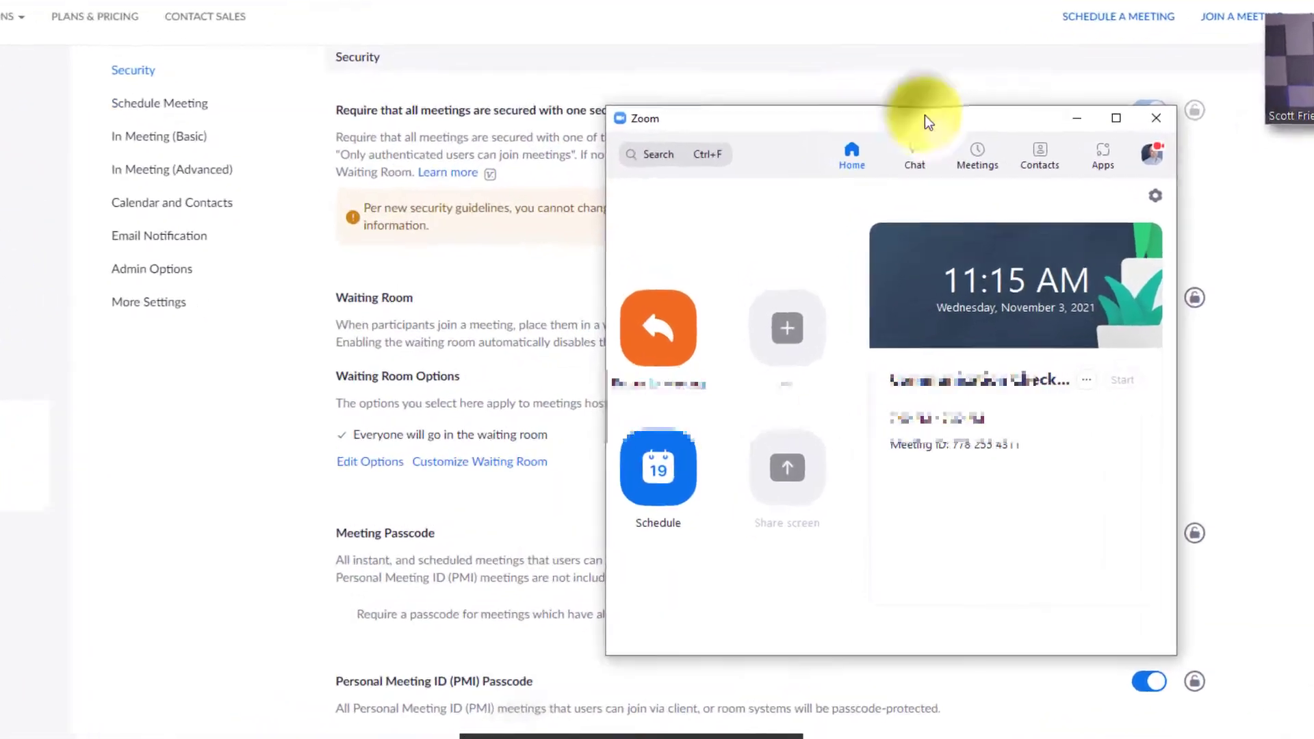
pyautogui.moveTo(879, 172); pyautogui.dragTo(669, 139)
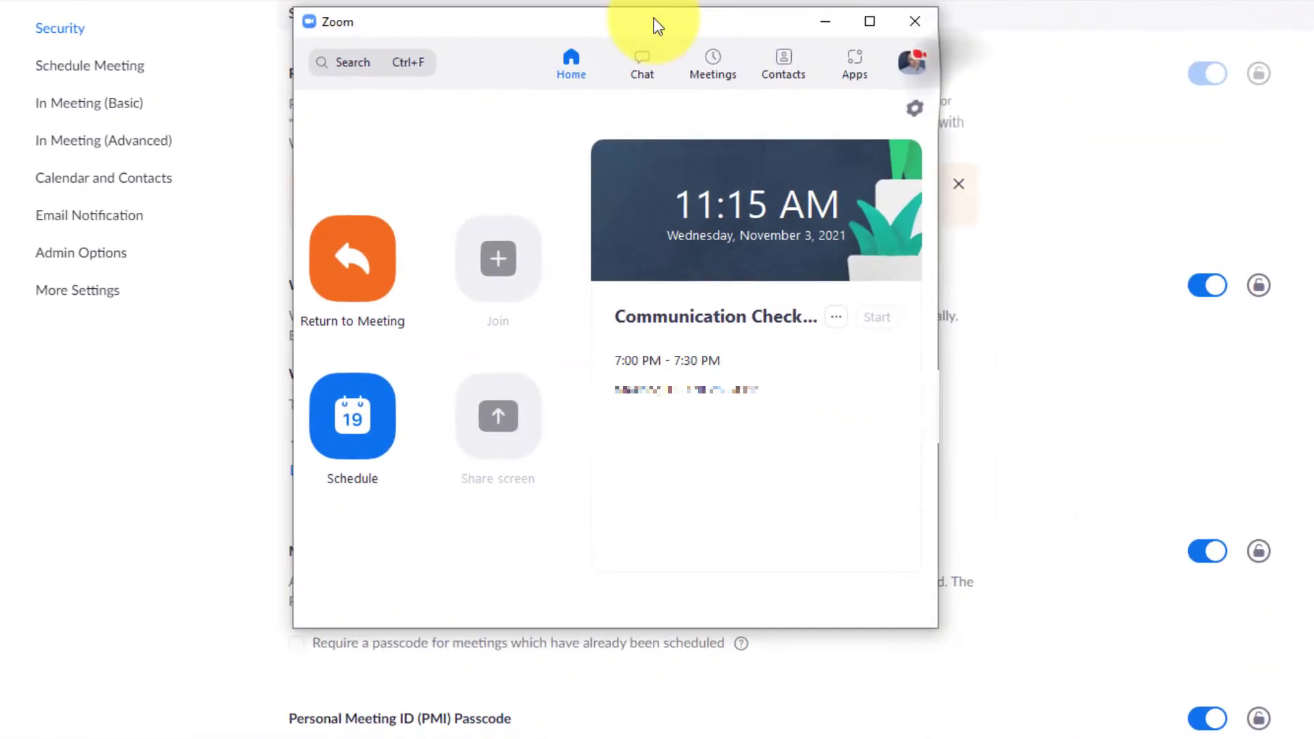
pyautogui.click(915, 69)
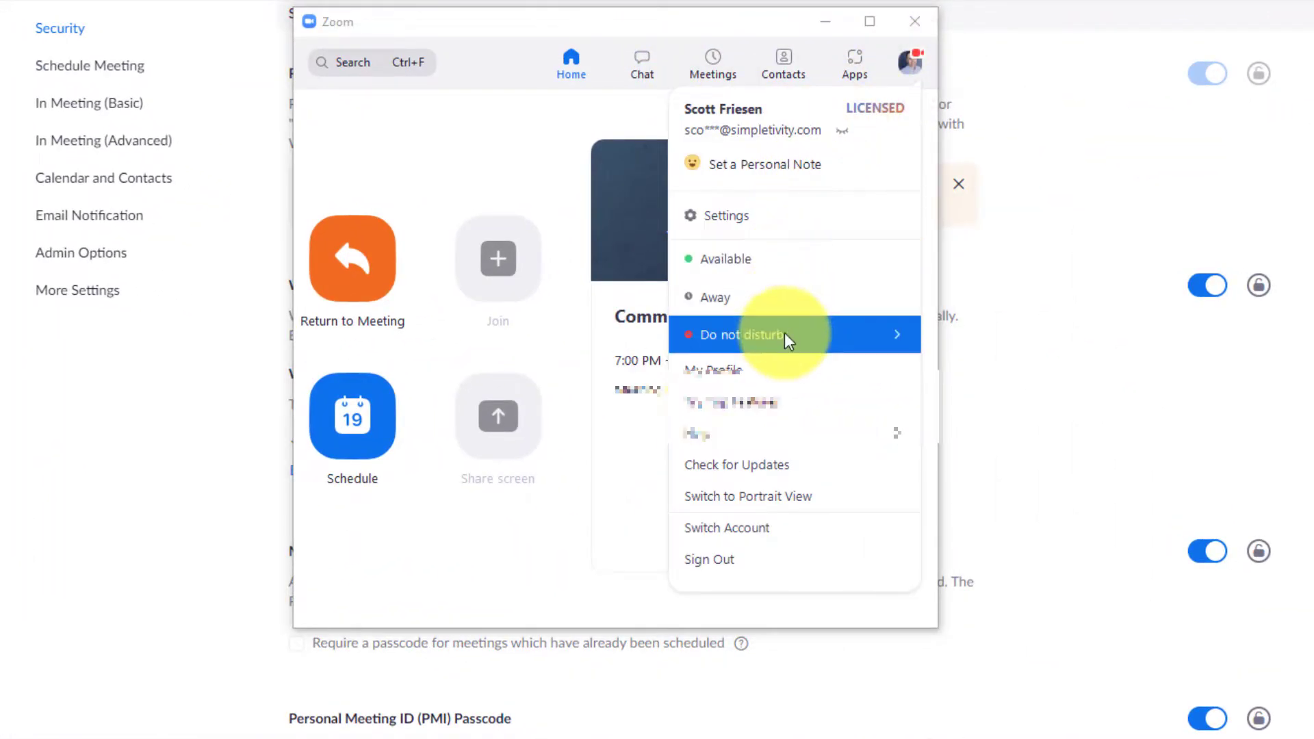
pyautogui.click(768, 460)
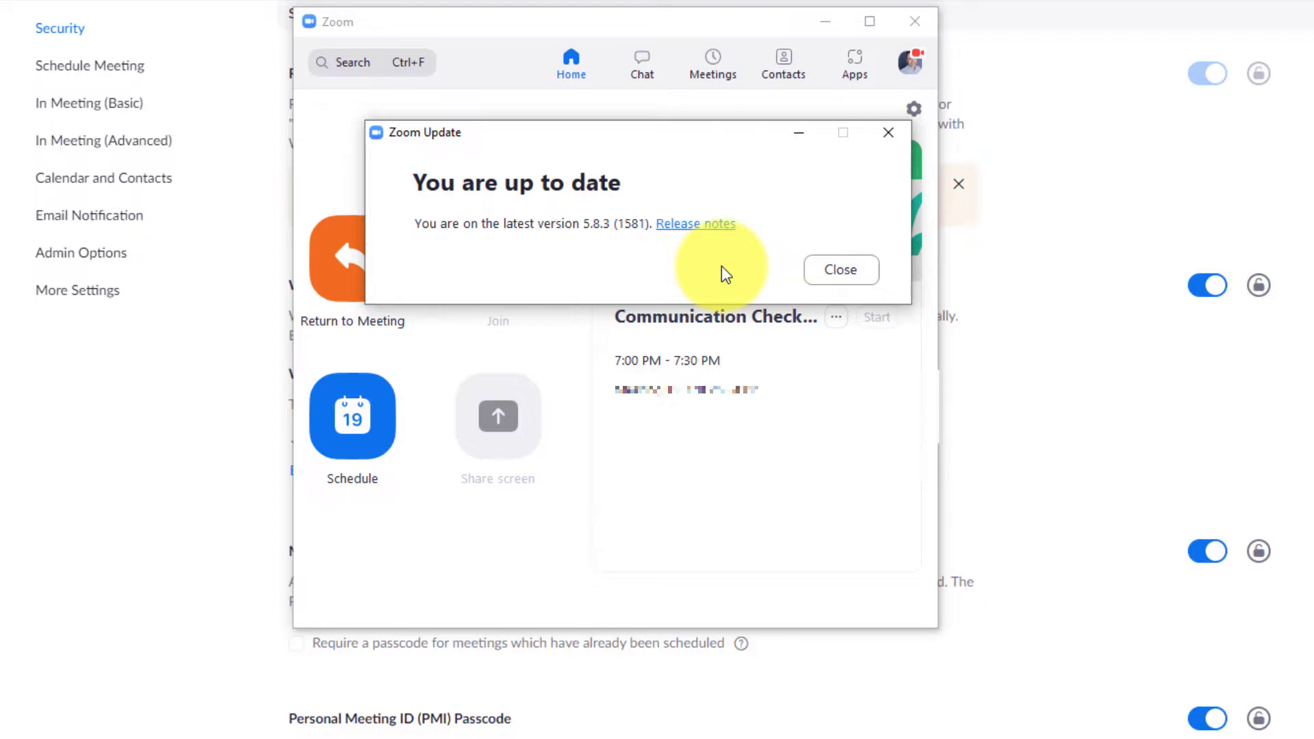
pyautogui.click(837, 271)
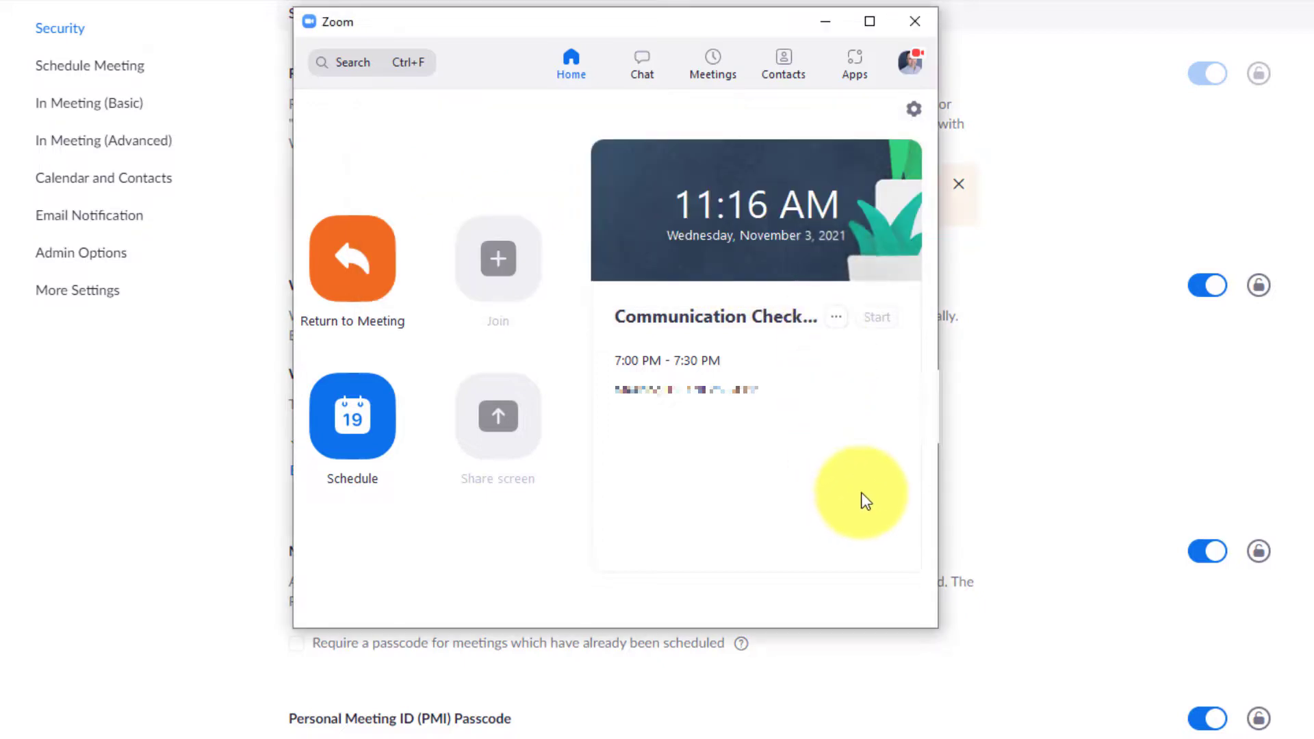
# Step: Hide the Home window and open Admin > Account Management > Account Settings in the portal
pyautogui.click(828, 21)
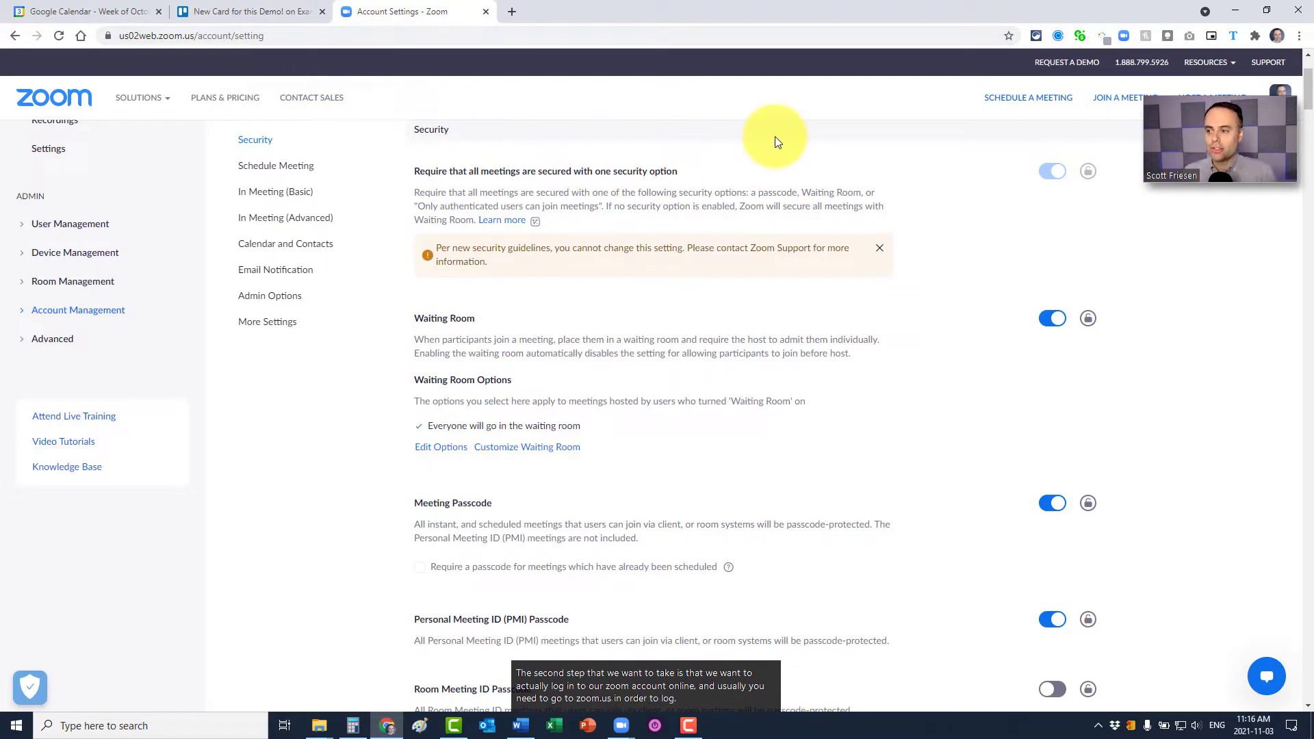
pyautogui.scroll(3, 382, 362)
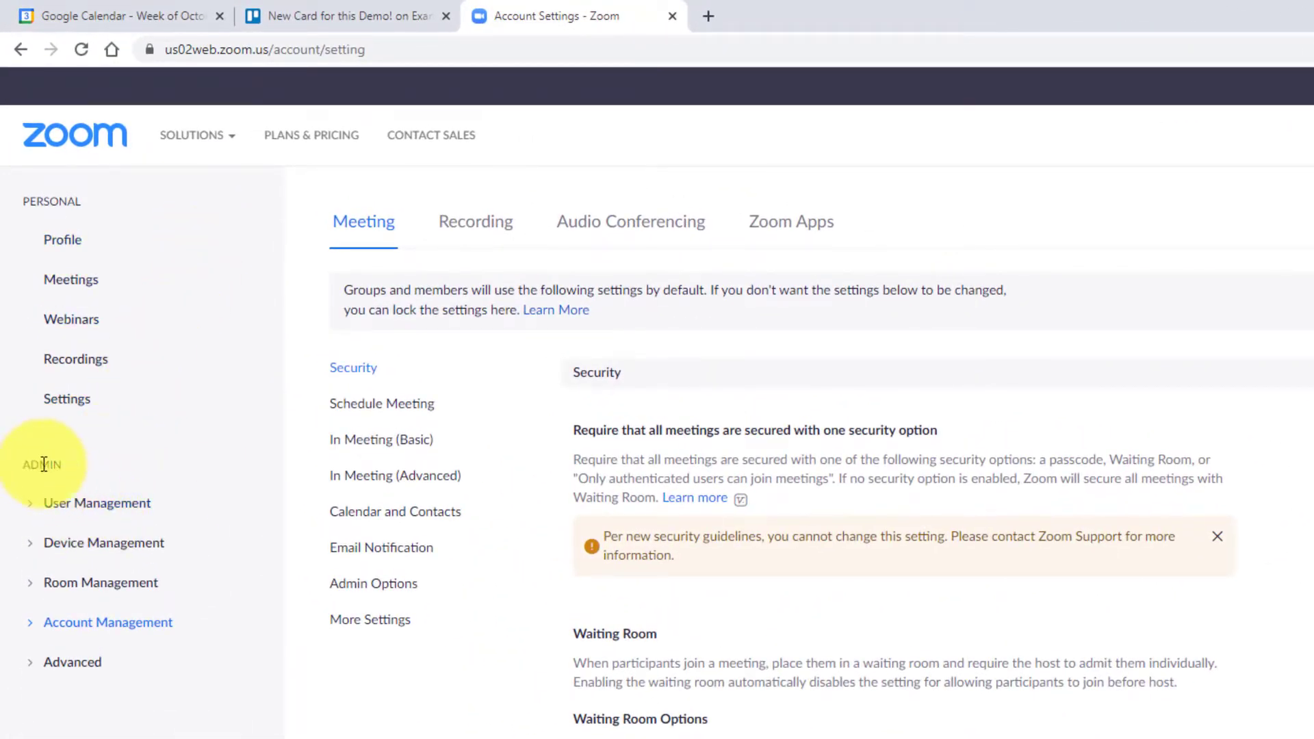
pyautogui.click(80, 631)
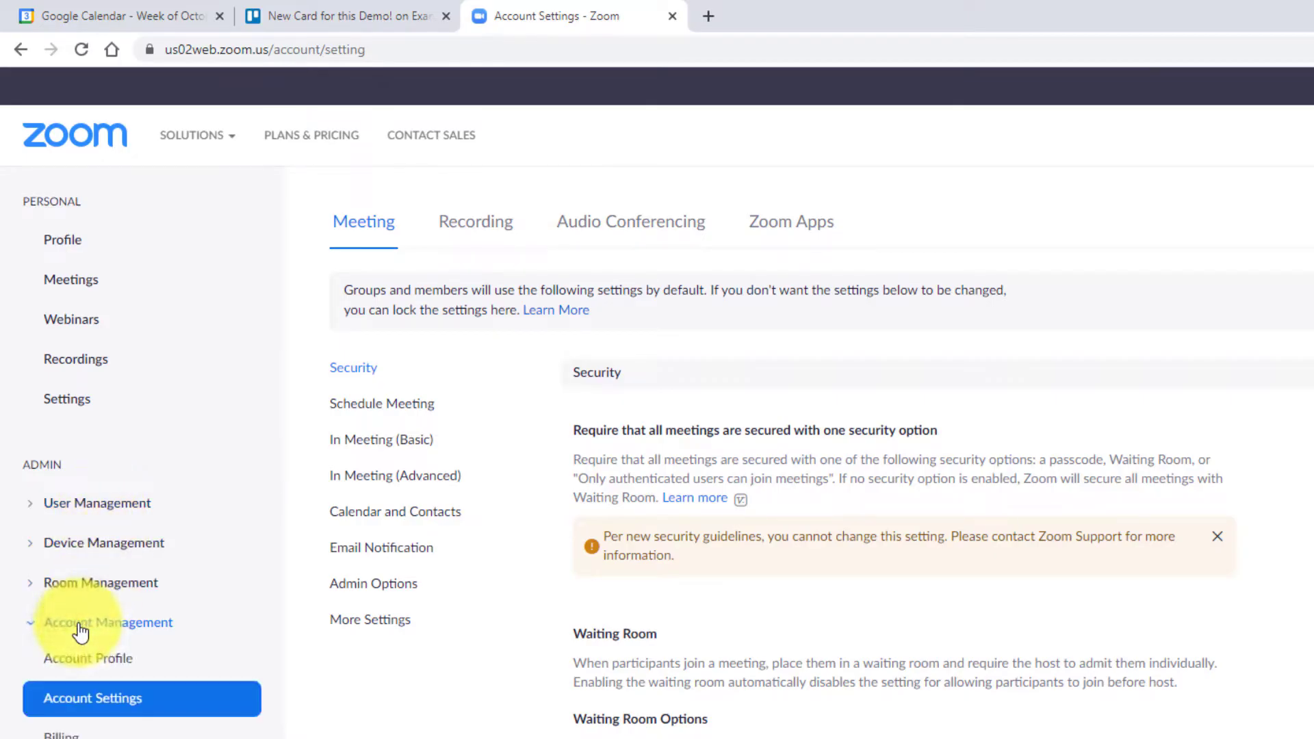
pyautogui.click(84, 702)
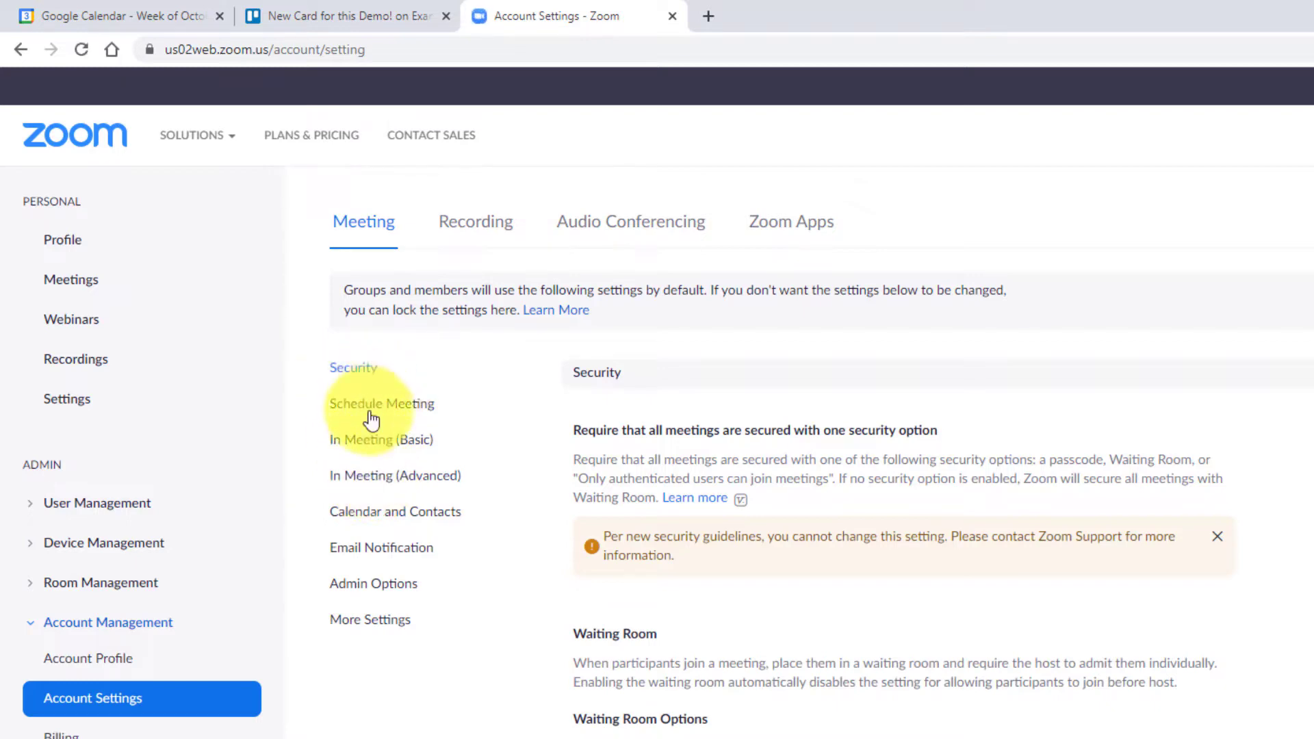
# Step: Jump to In Meeting (Advanced) and scroll down to the closed captioning options
pyautogui.click(371, 480)
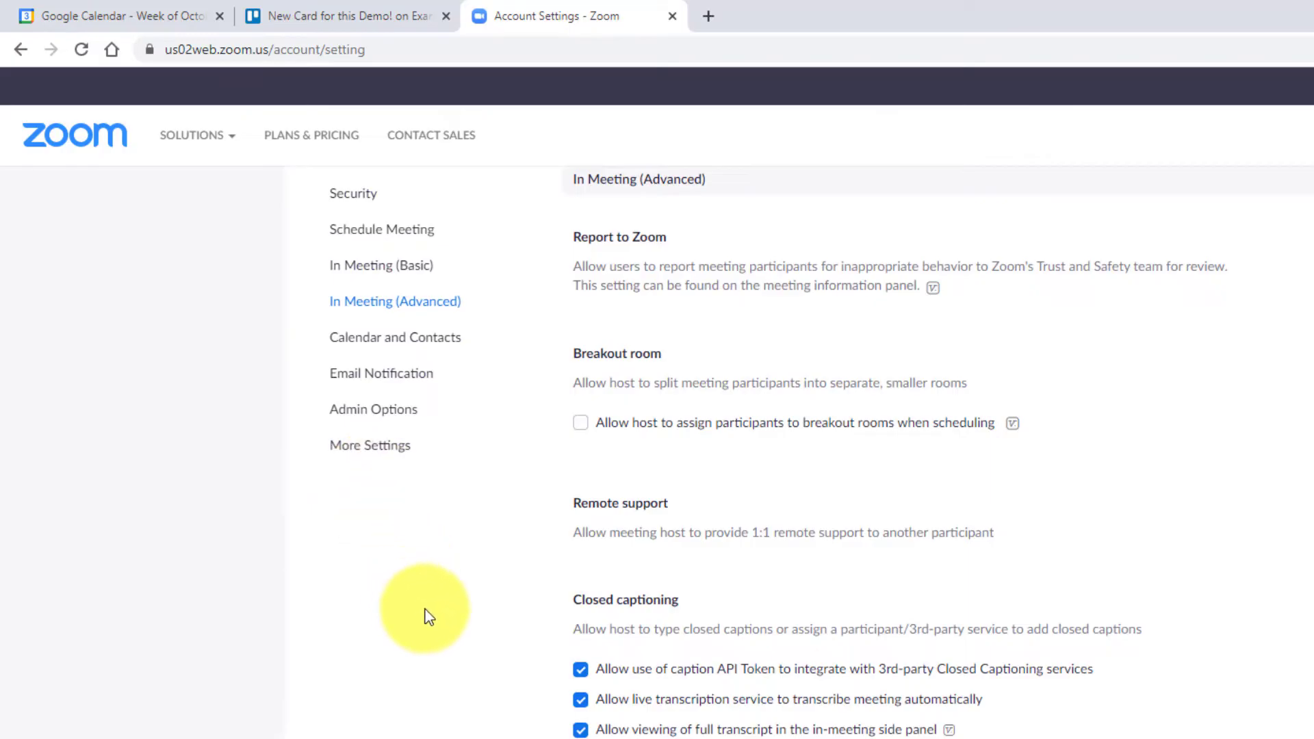
pyautogui.scroll(-2, 410, 634)
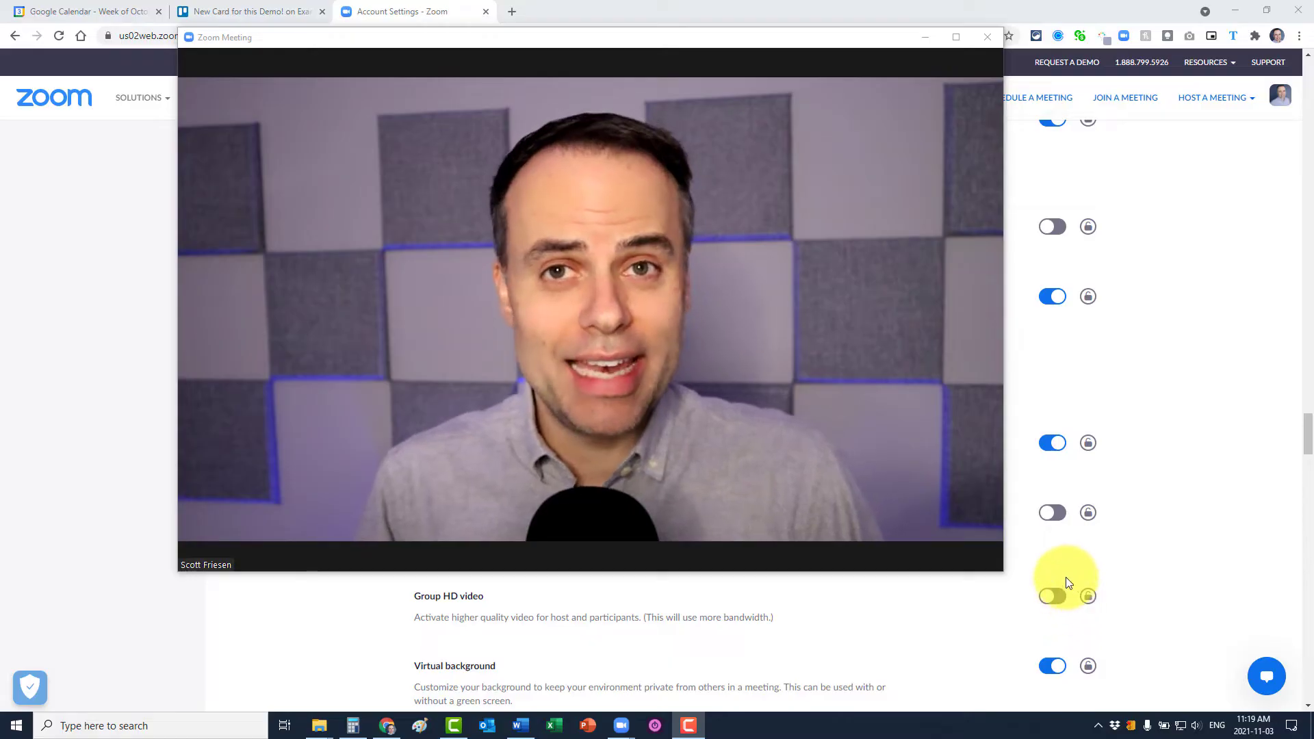
pyautogui.moveTo(899, 409)
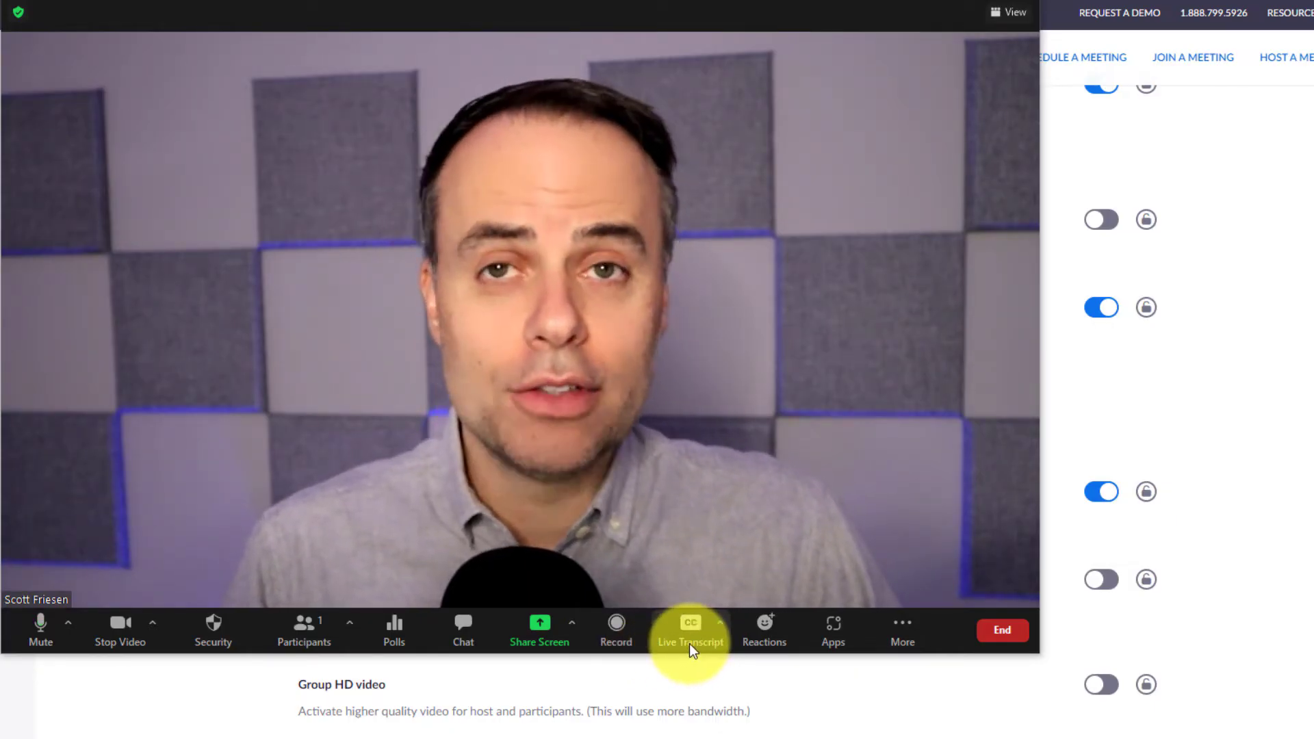
# Step: Open the Live Transcript options panel from the meeting toolbar
pyautogui.click(691, 631)
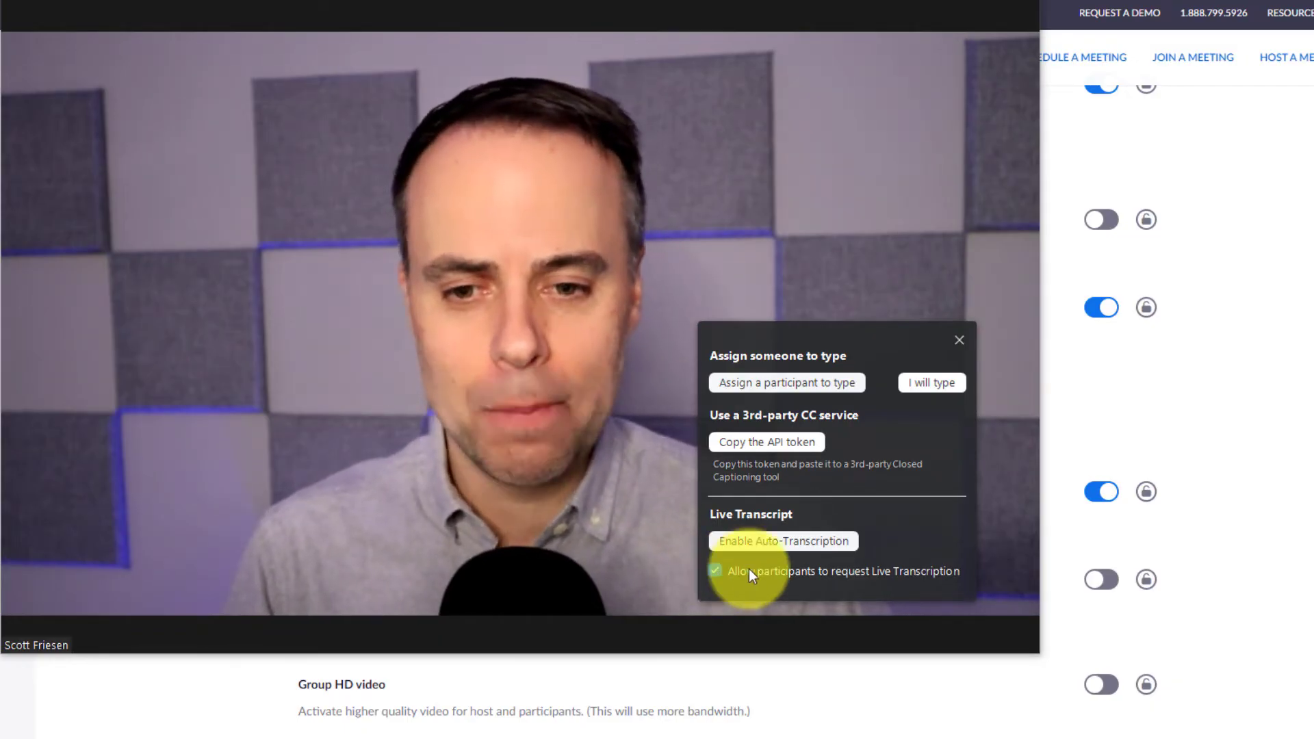
pyautogui.click(768, 542)
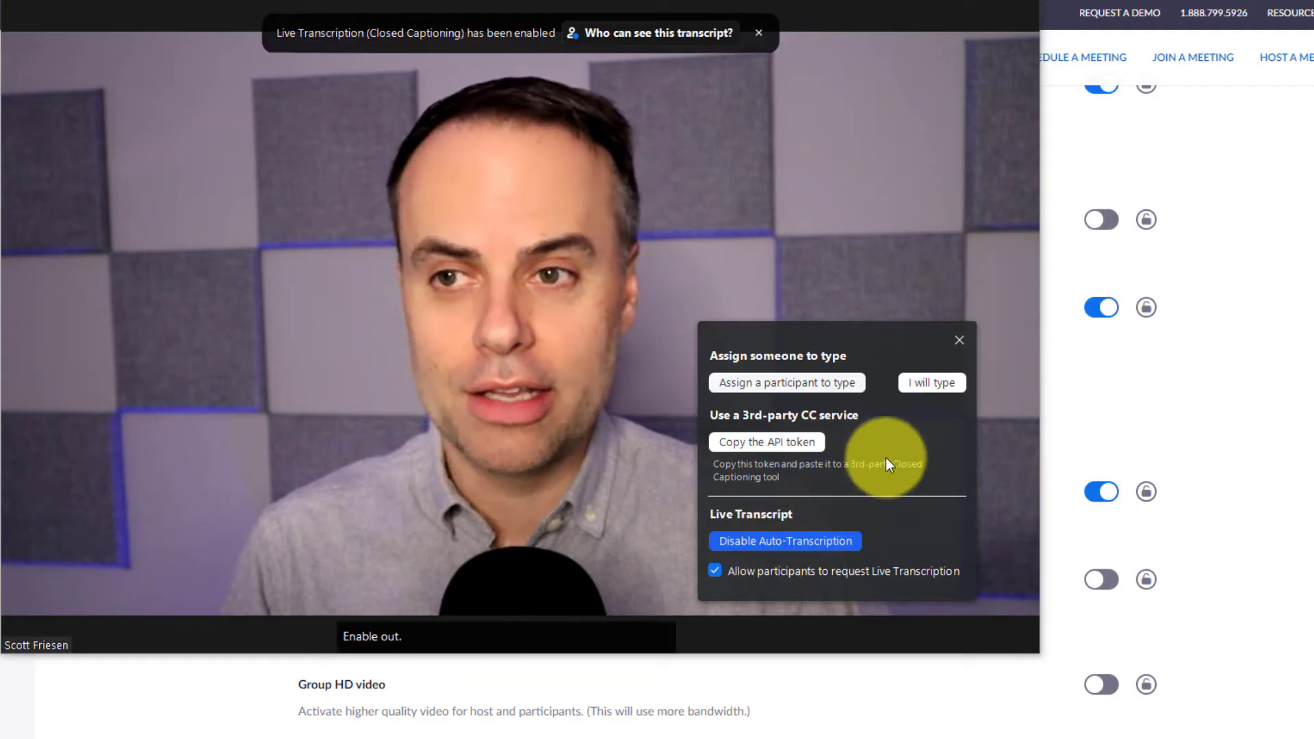
pyautogui.click(959, 340)
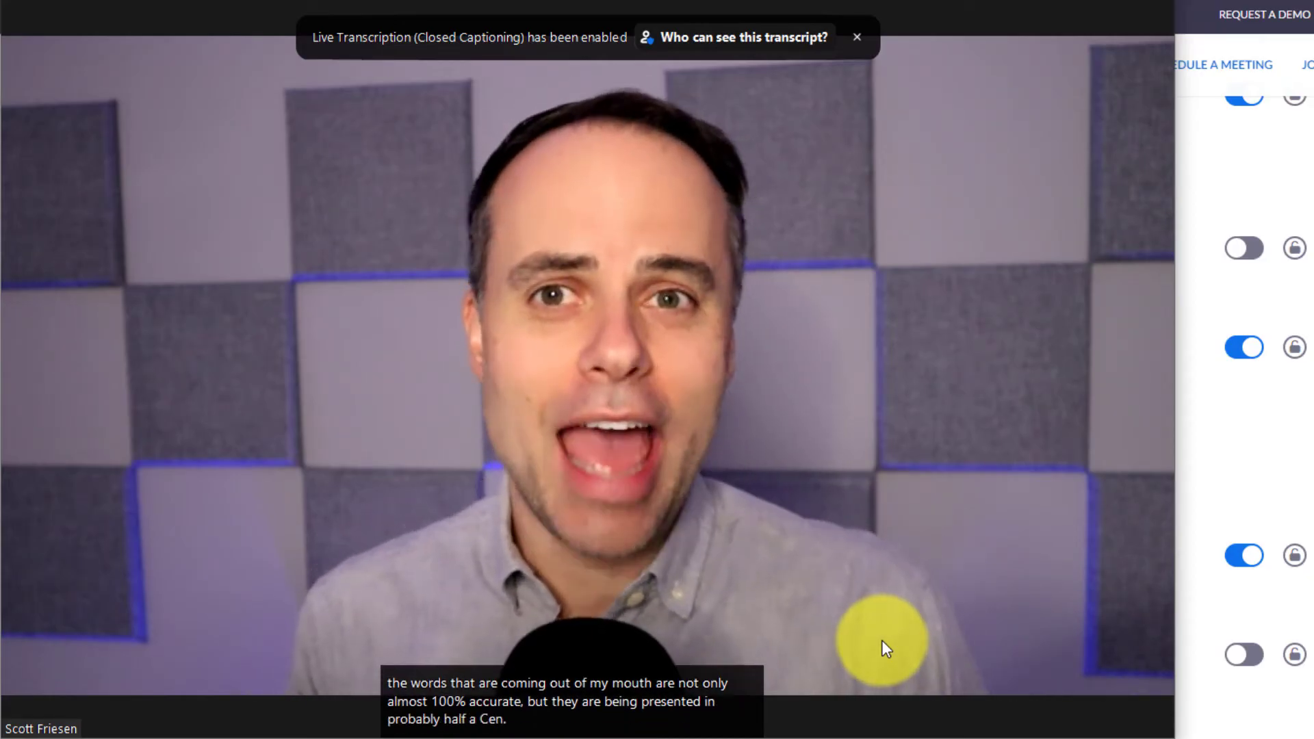
pyautogui.moveTo(648, 470)
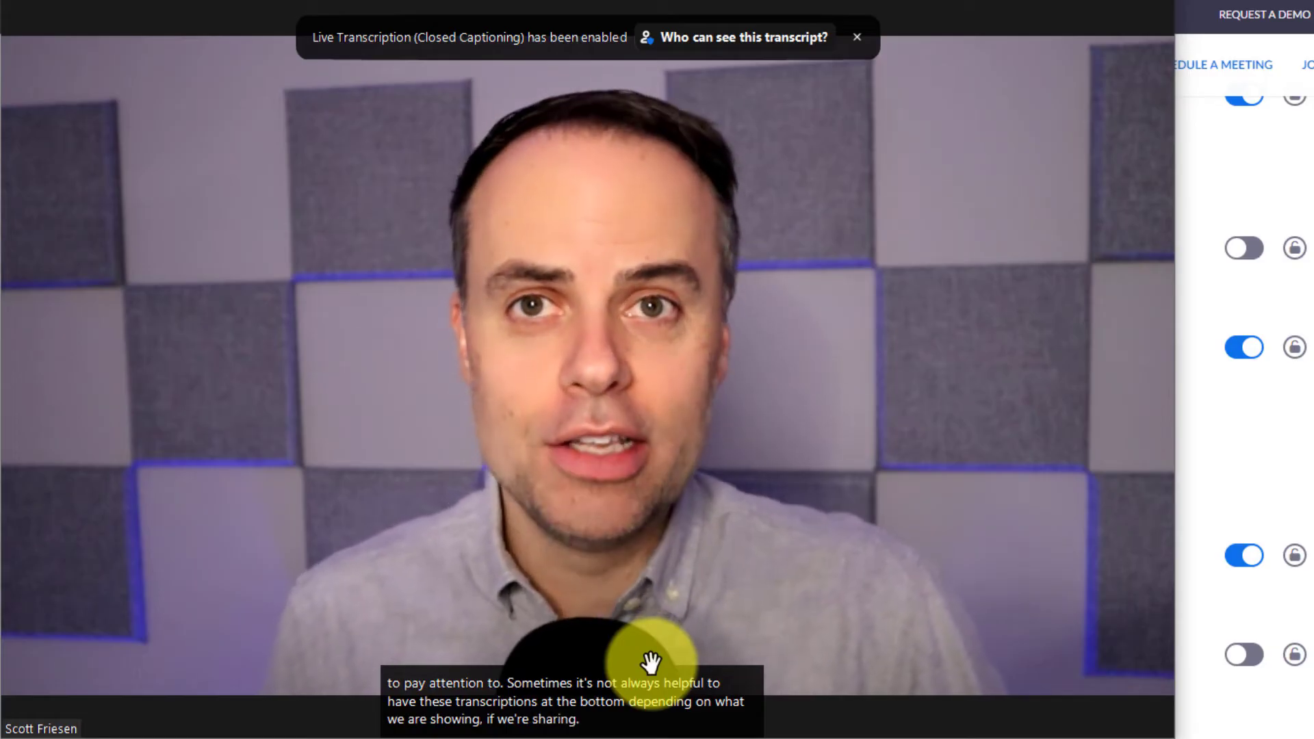
pyautogui.moveTo(674, 589)
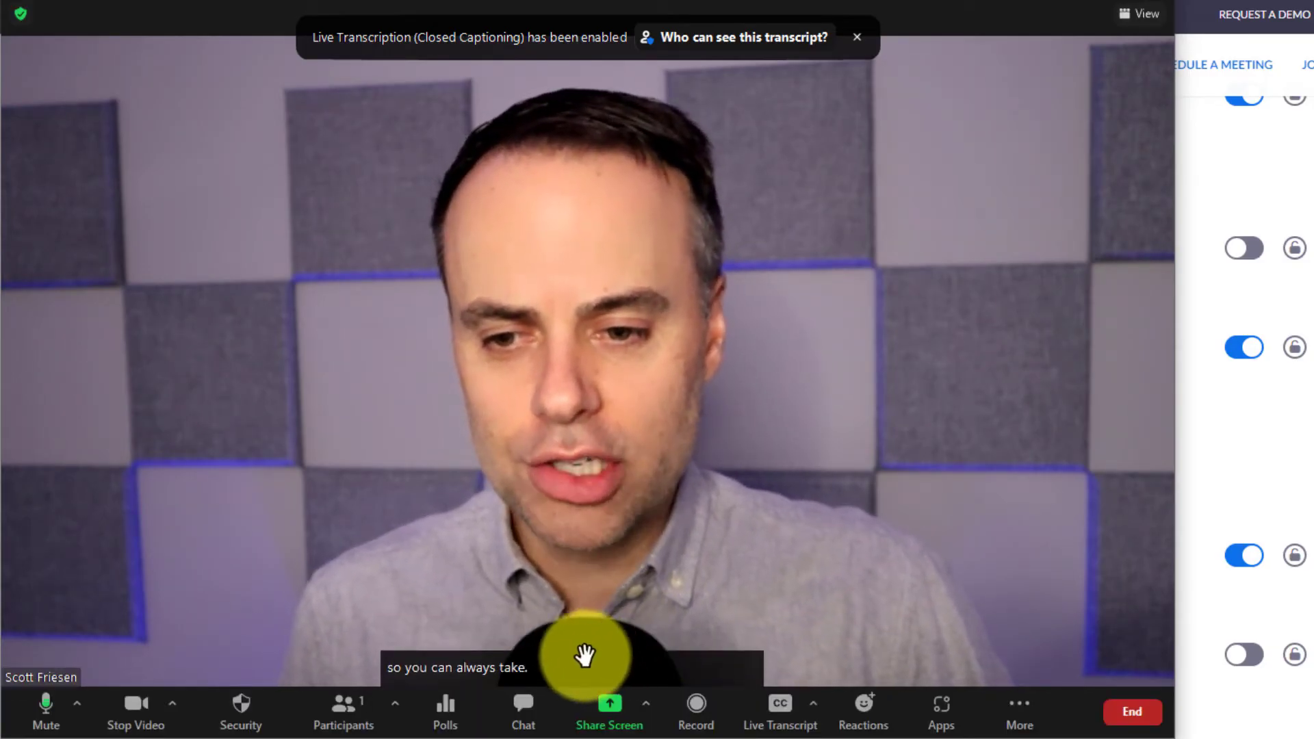
# Step: Drag the live caption box from the bottom centre to the video's upper right
pyautogui.moveTo(569, 667)
pyautogui.mouseDown()
pyautogui.moveTo(601, 572)
pyautogui.moveTo(857, 460)
pyautogui.moveTo(956, 196)
pyautogui.mouseUp()
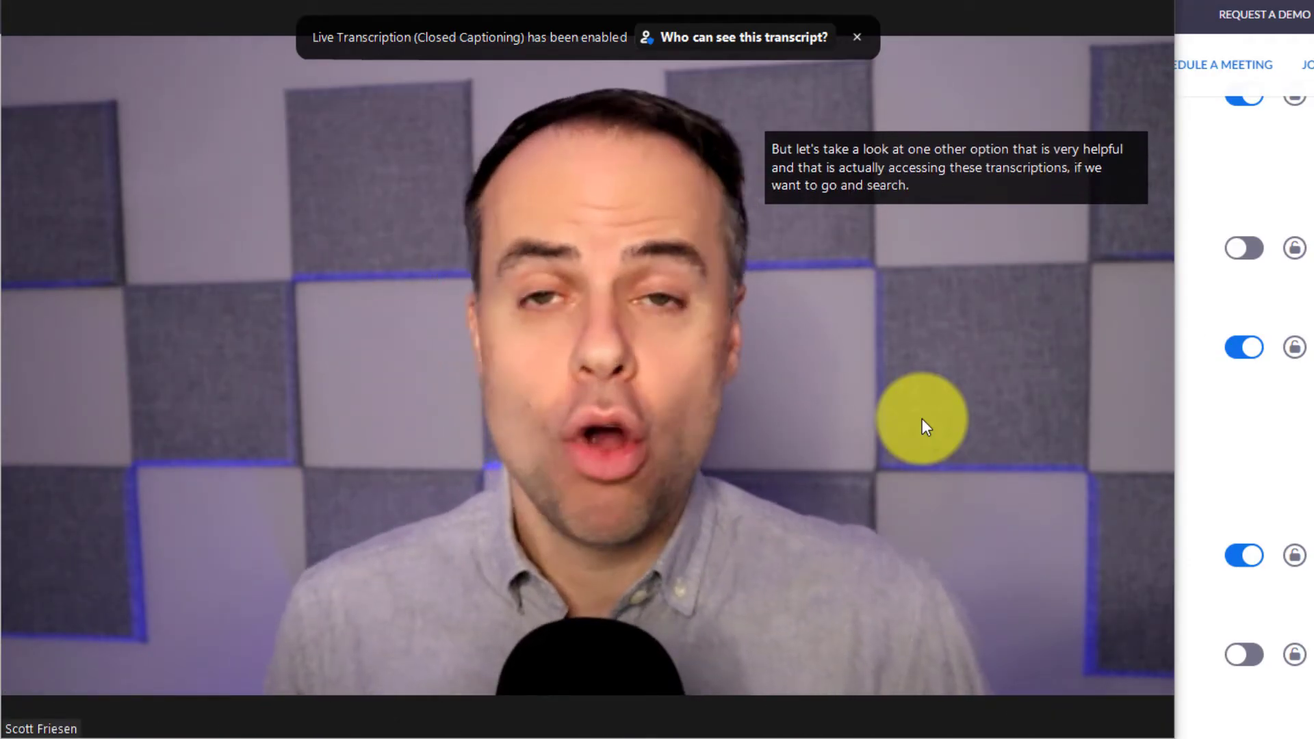
# Step: Open the Live Transcript menu with Hide Subtitle, View Full Transcript and Subtitle Settings
pyautogui.moveTo(820, 517)
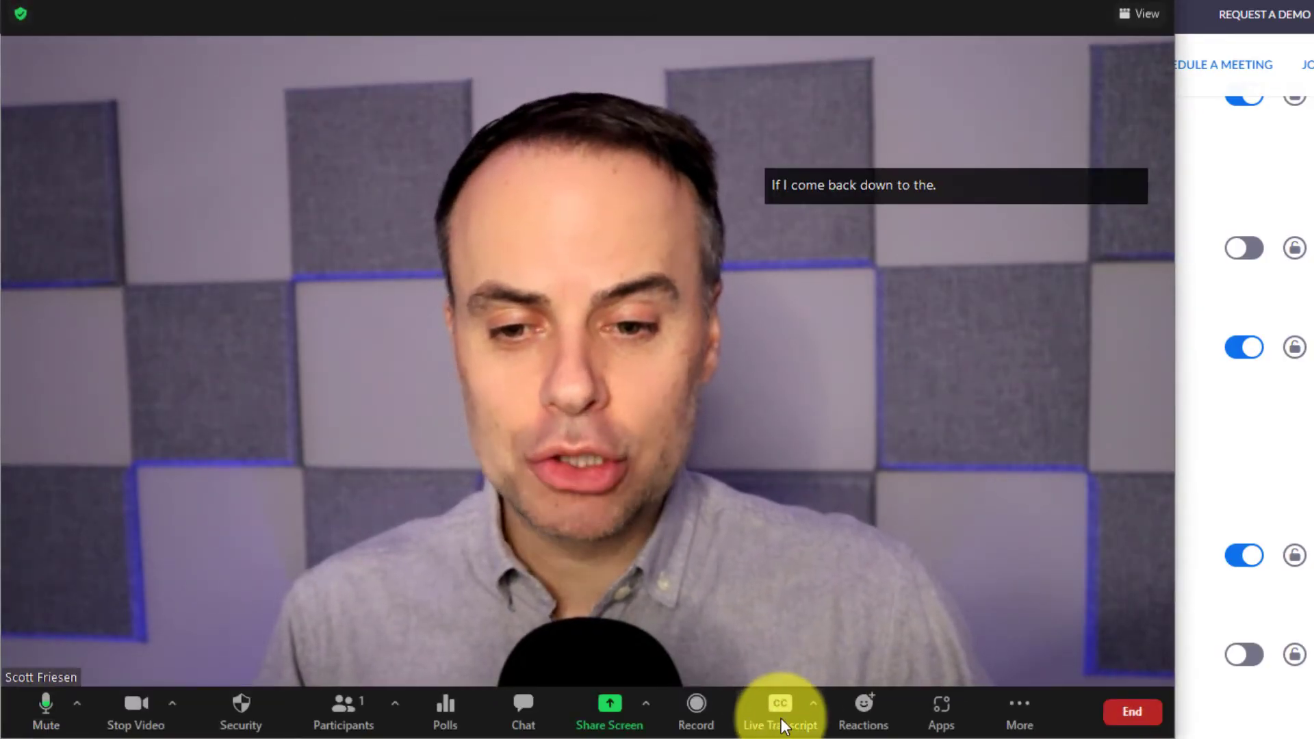
pyautogui.click(814, 701)
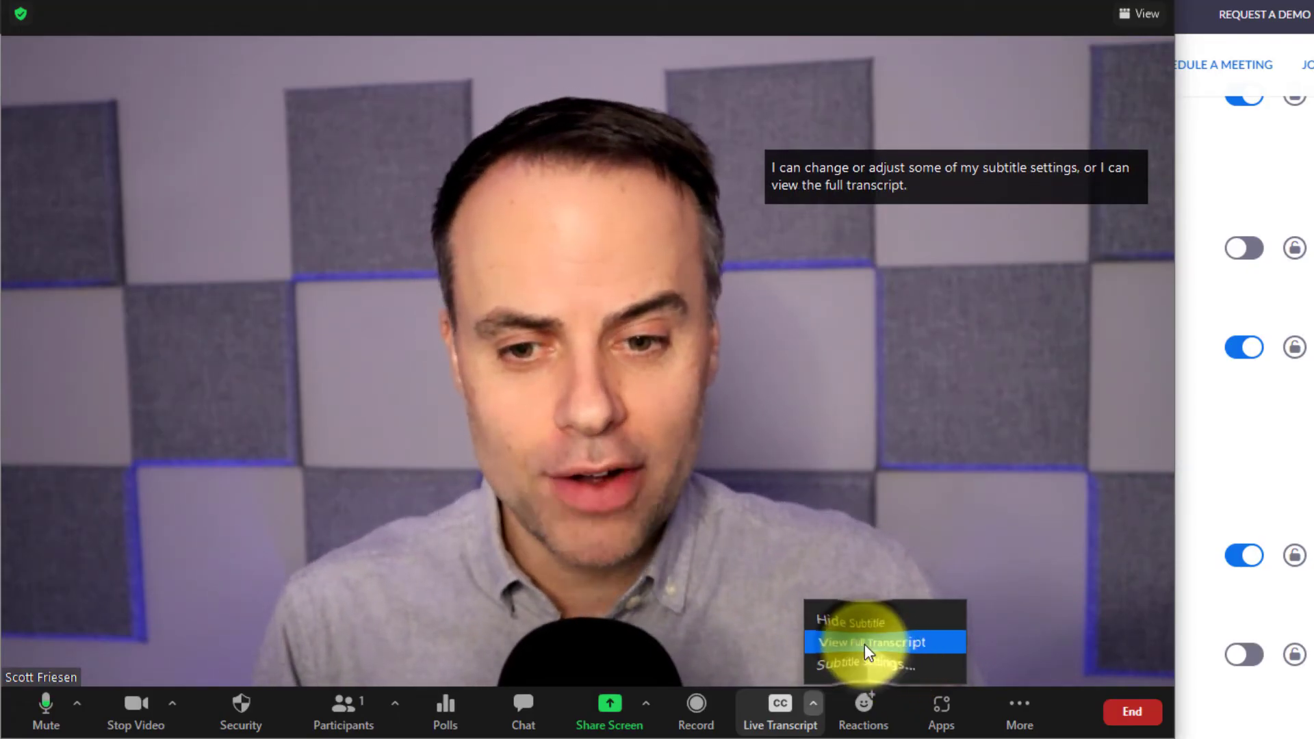
# Step: Open the full transcript side panel and scroll through its earlier timestamped entries
pyautogui.click(873, 643)
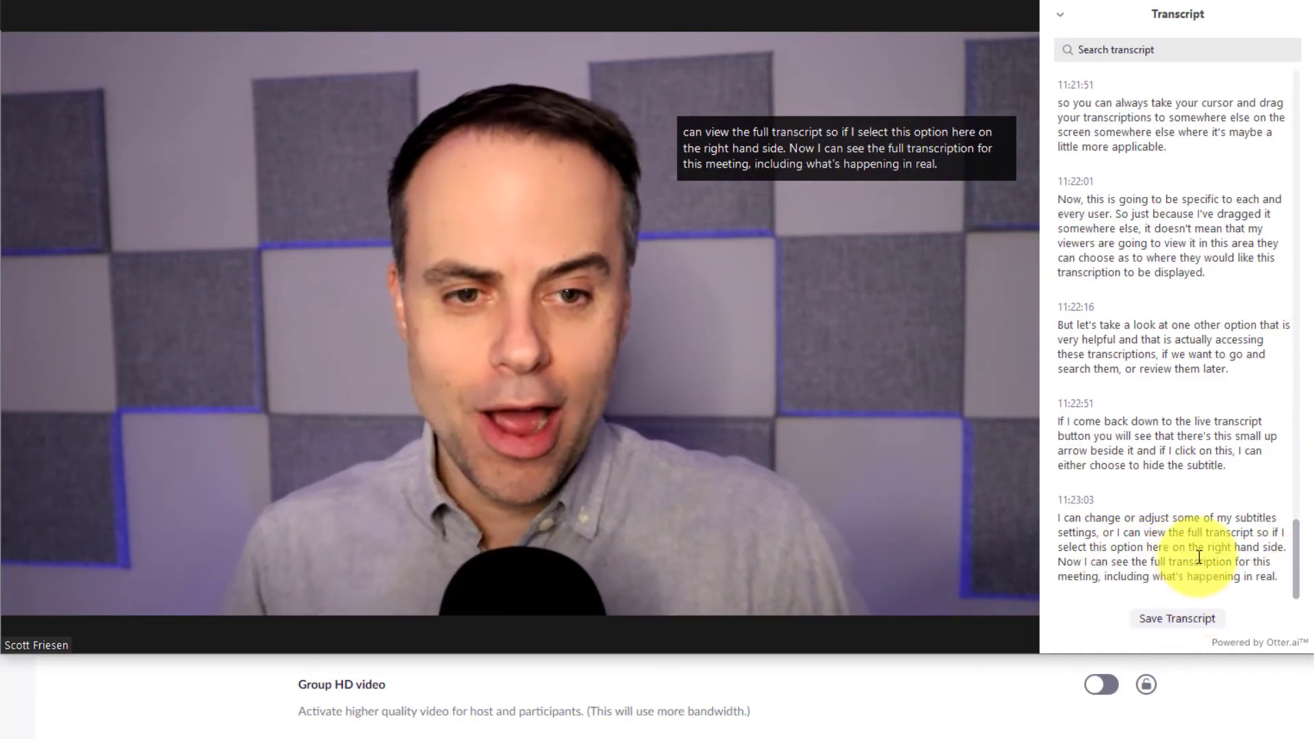
pyautogui.scroll(10, 1194, 514)
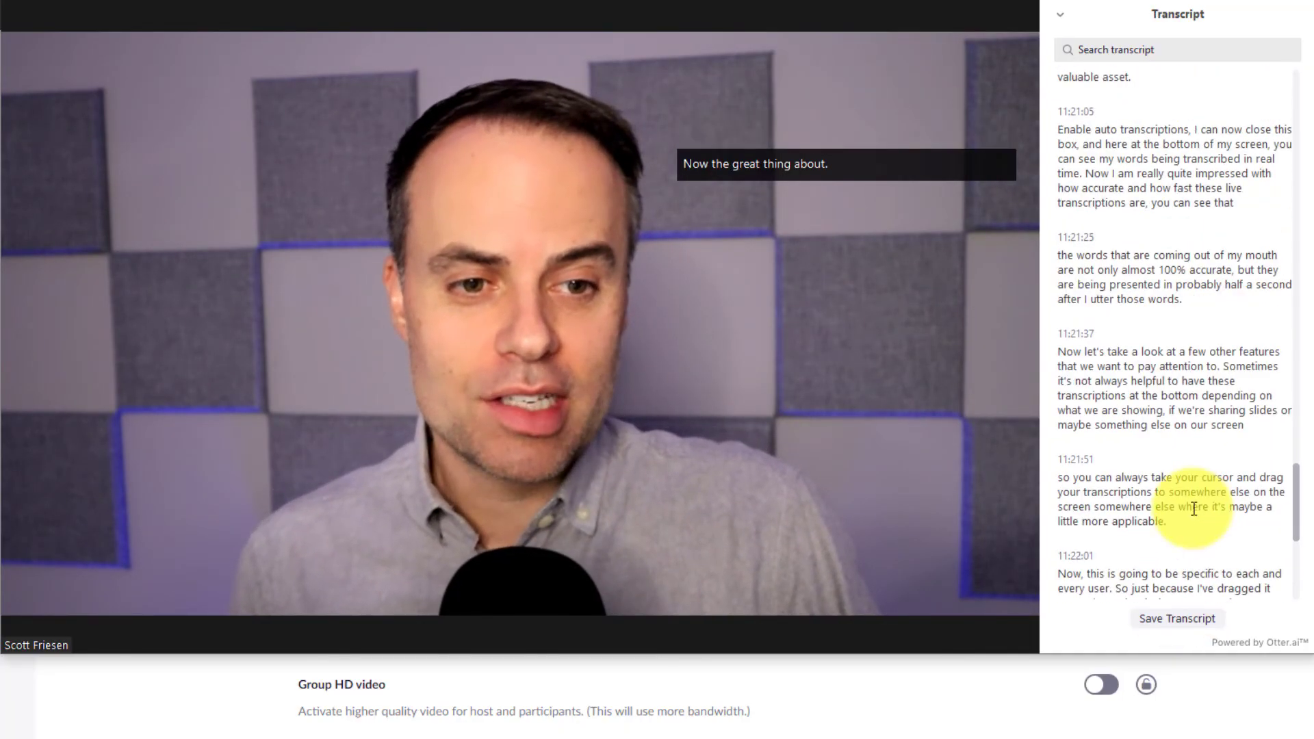
pyautogui.scroll(8, 1194, 511)
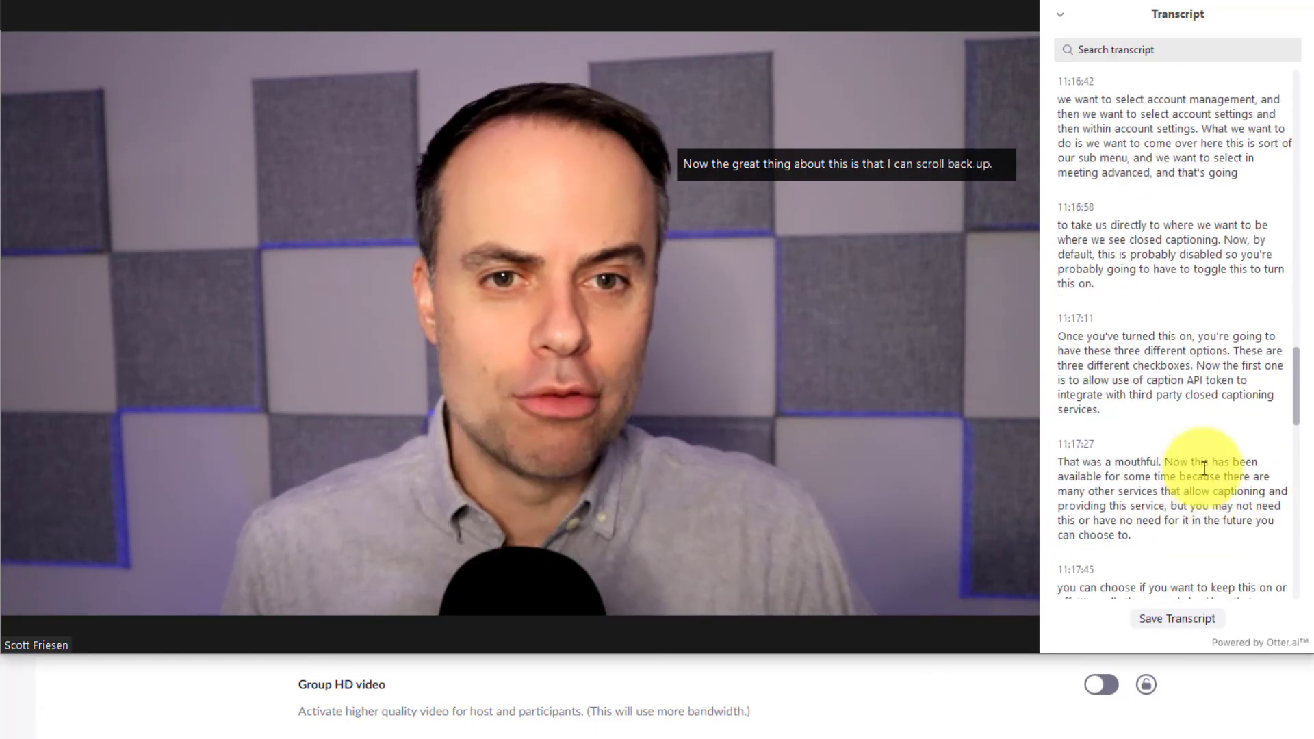
pyautogui.scroll(-4, 1205, 465)
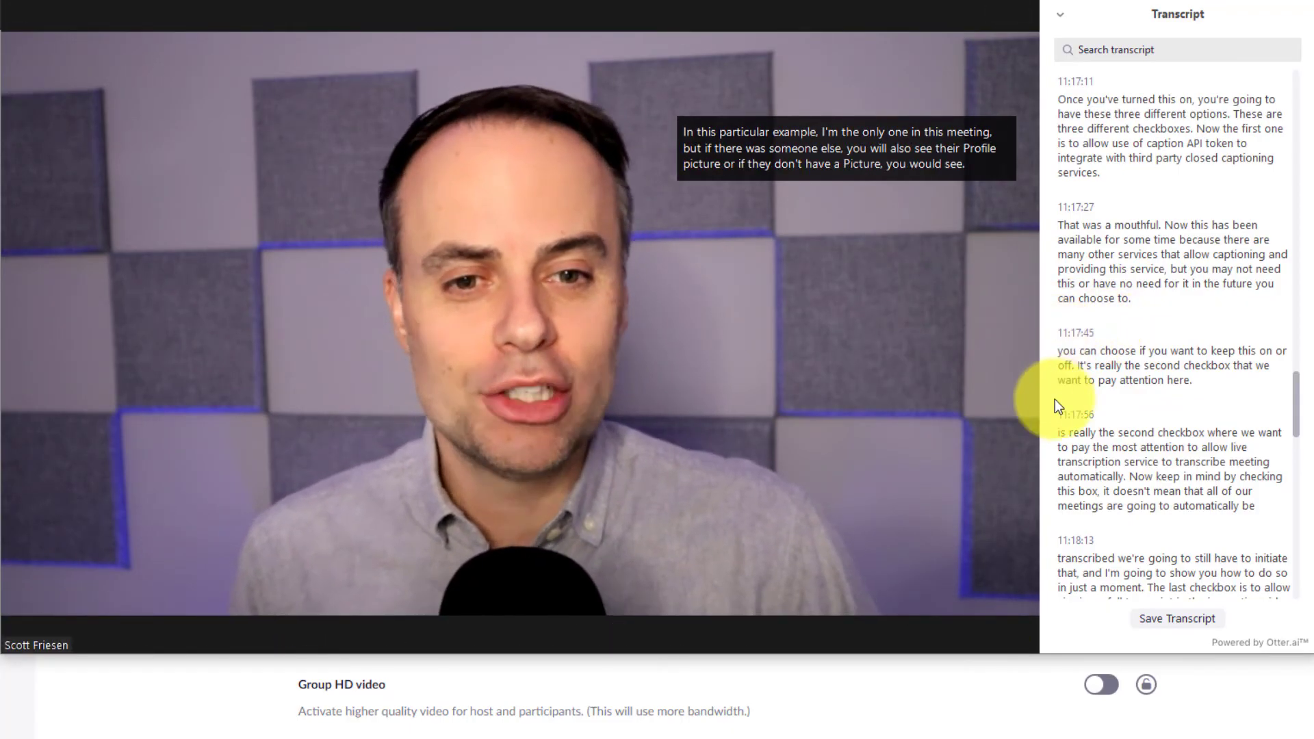
pyautogui.scroll(-1, 1080, 400)
pyautogui.scroll(1, 1082, 401)
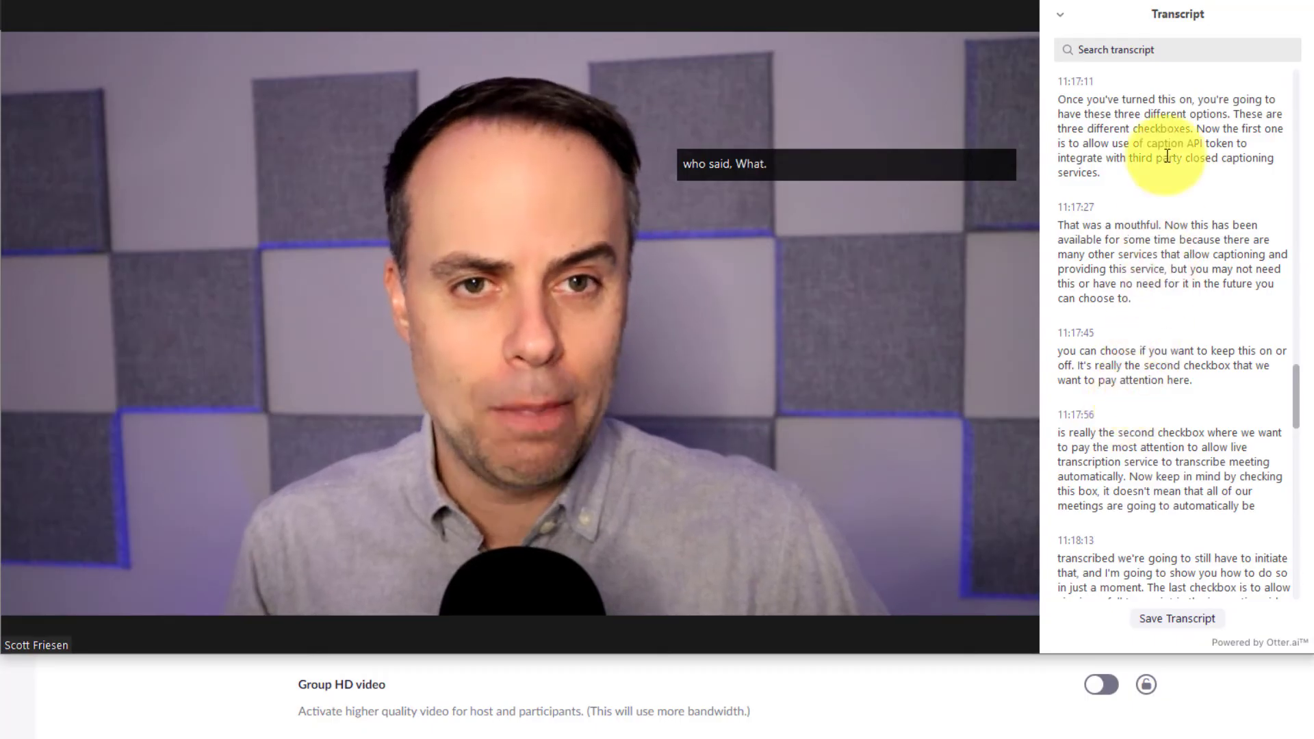
# Step: Search the transcript for 'zoom' and scroll through the highlighted matching entries
pyautogui.click(1179, 48)
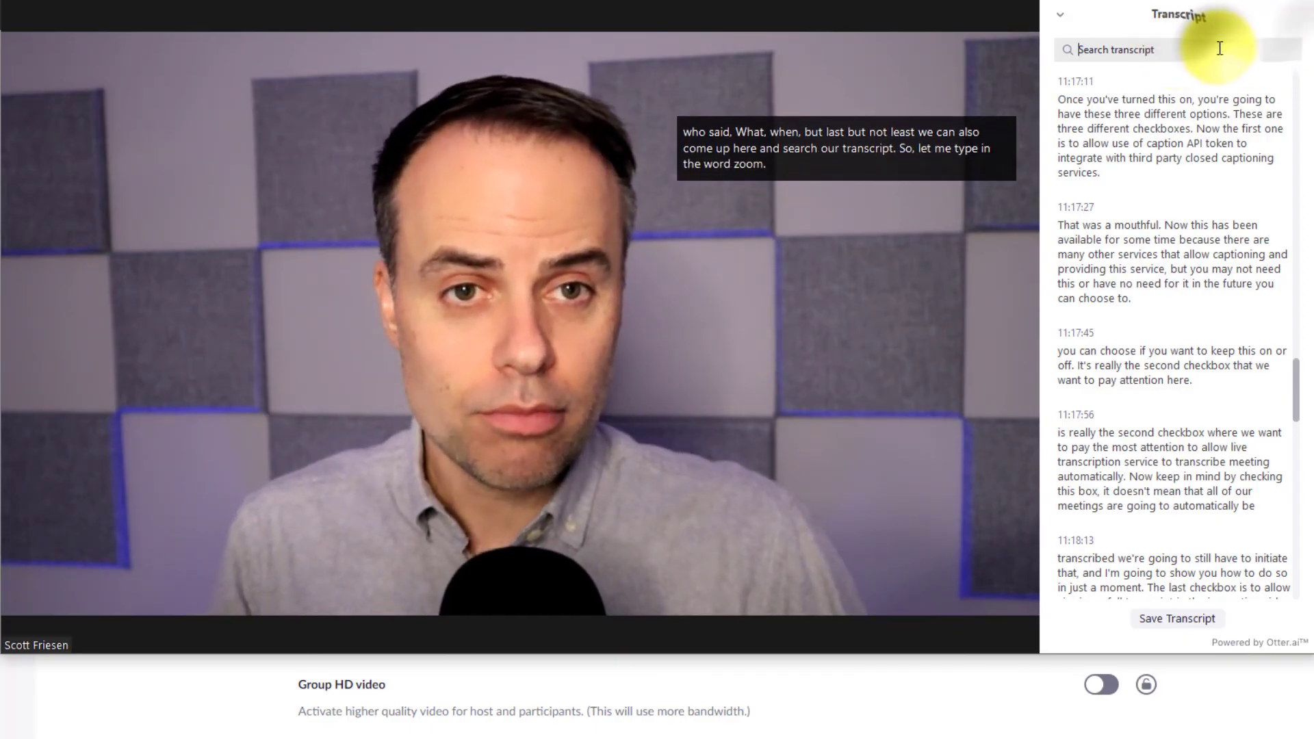
pyautogui.write('zoom')
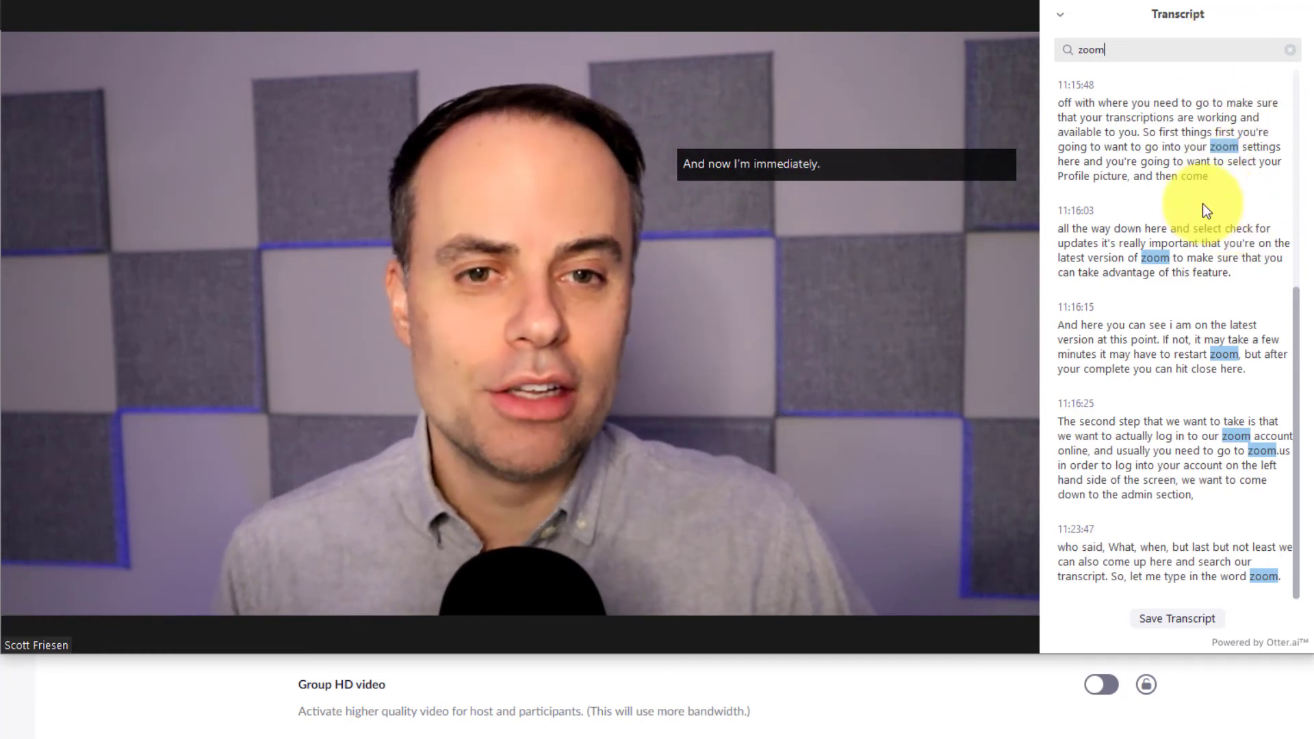
pyautogui.scroll(10, 1198, 226)
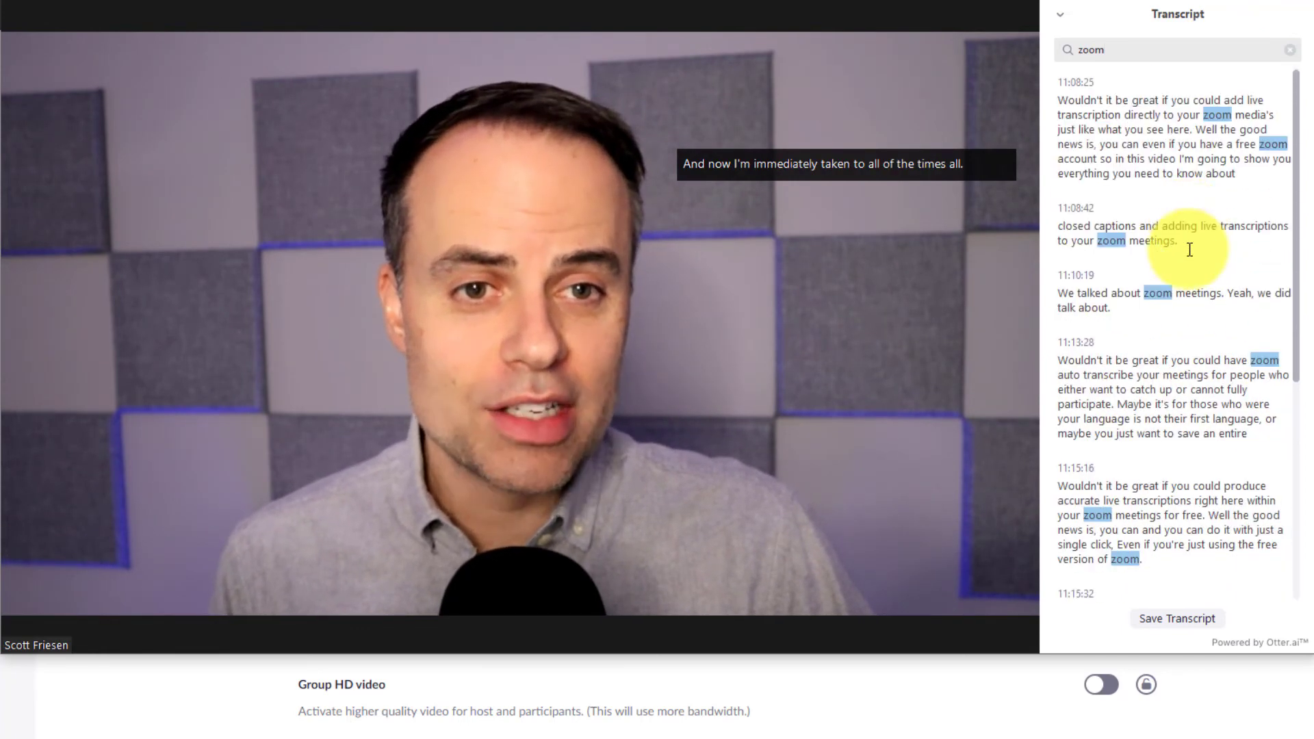
pyautogui.scroll(-5, 1192, 254)
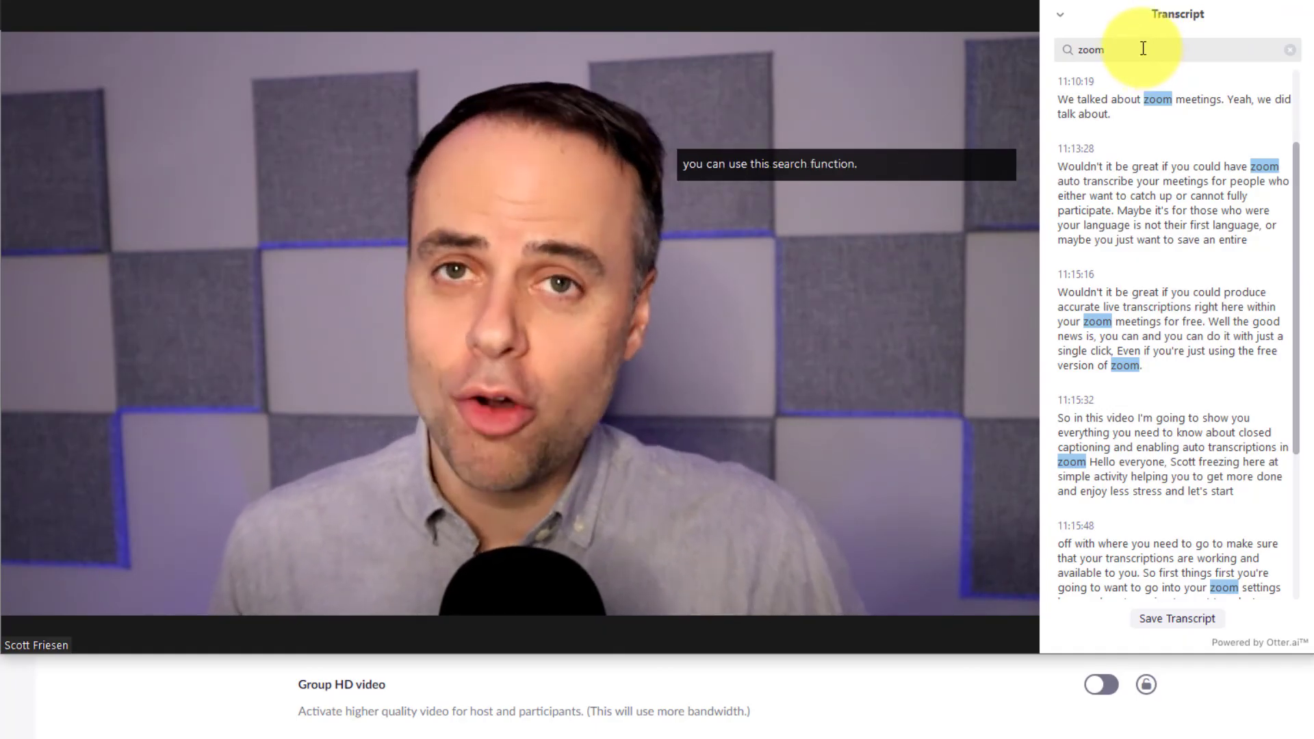
# Step: Clear the 'zoom' search to restore the full transcript, then save the transcript
pyautogui.press('BackSpace')
pyautogui.press('BackSpace')
pyautogui.press('BackSpace')
pyautogui.scroll(-10, 1163, 271)
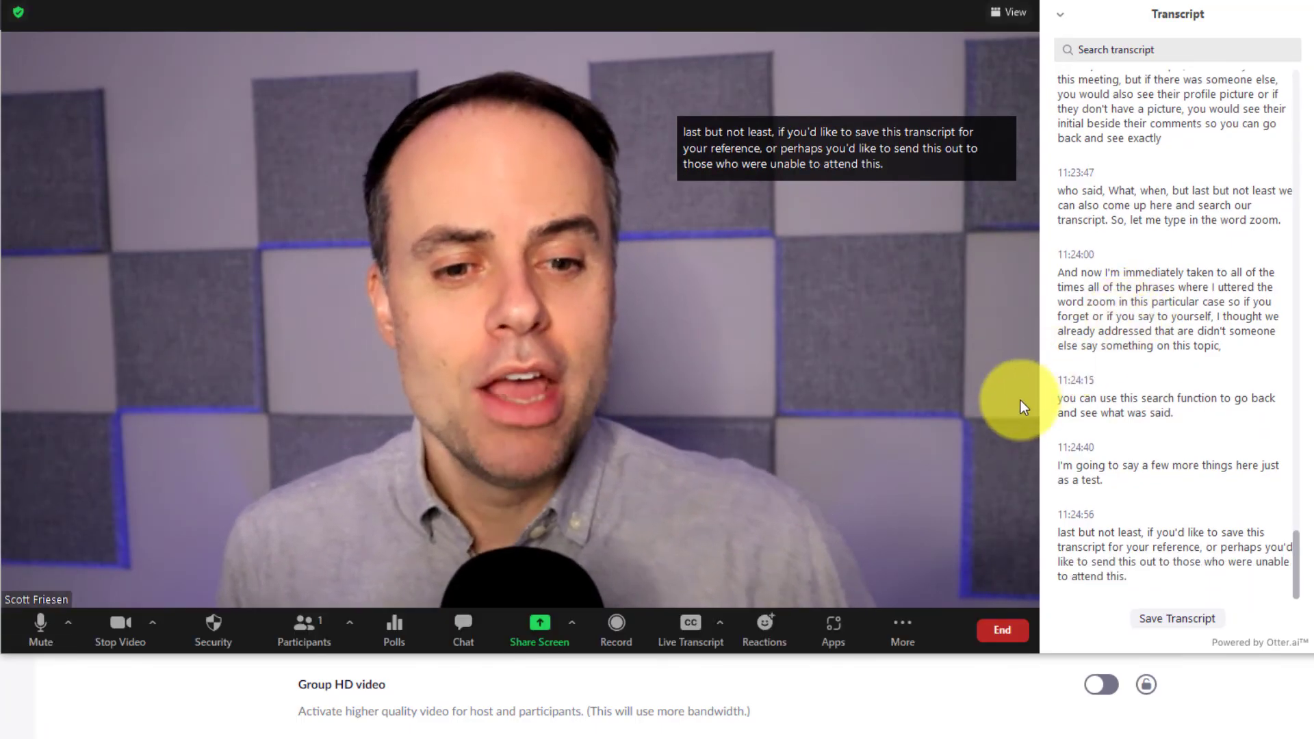
pyautogui.click(1191, 622)
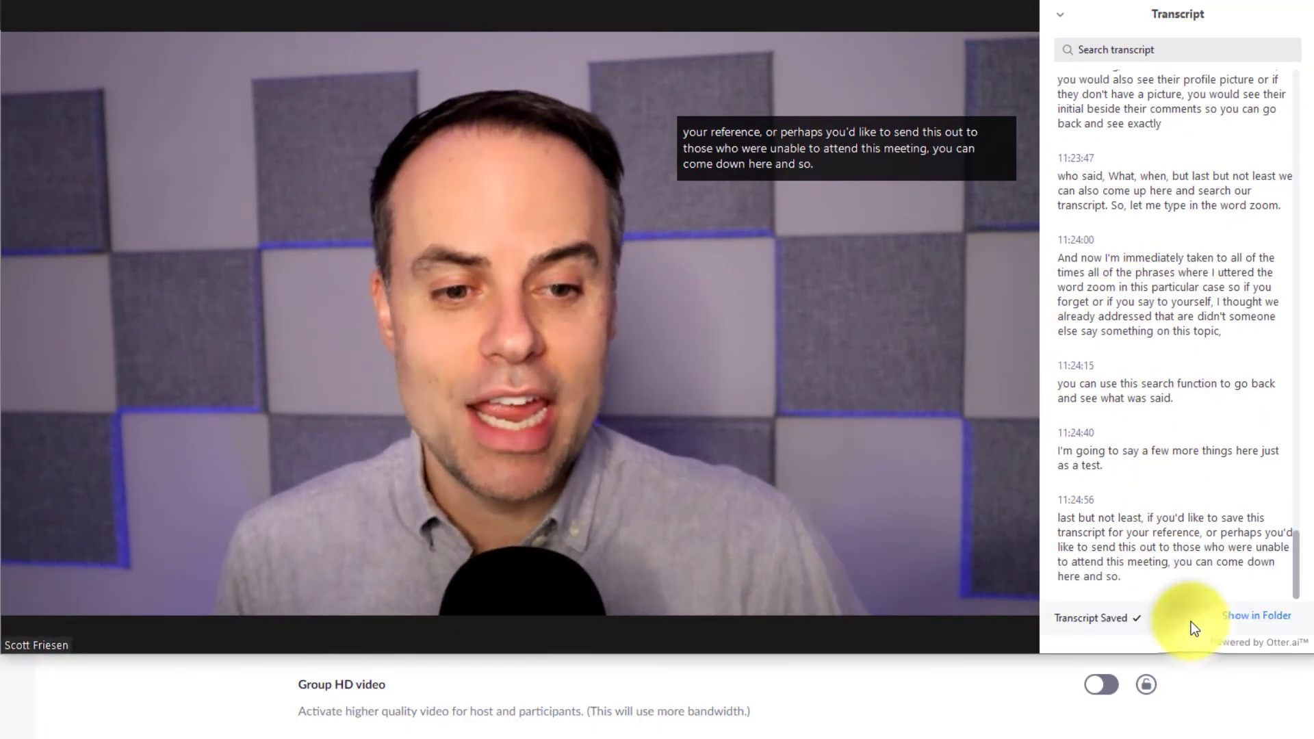